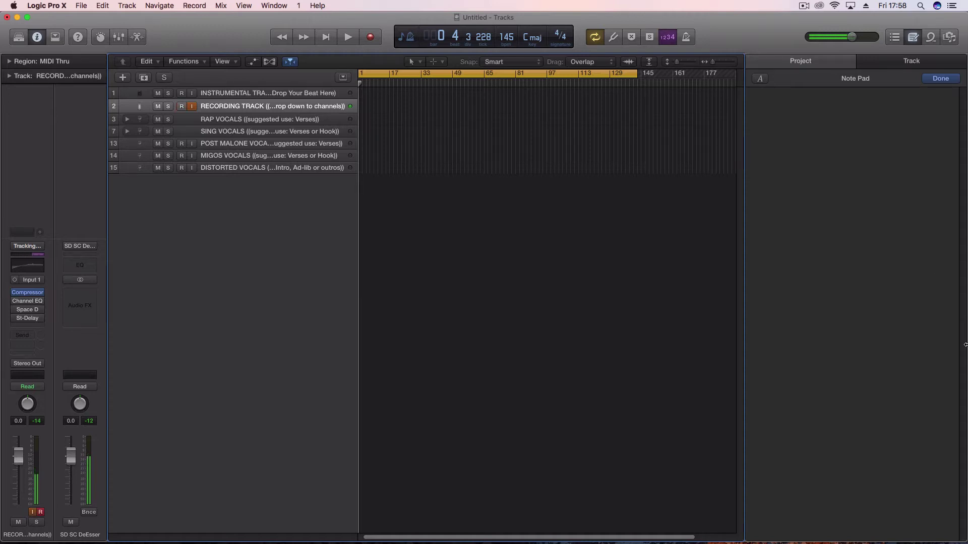
Select the INSTRUMENTAL TRACK and widen the track header column so the full names show.
click(247, 95)
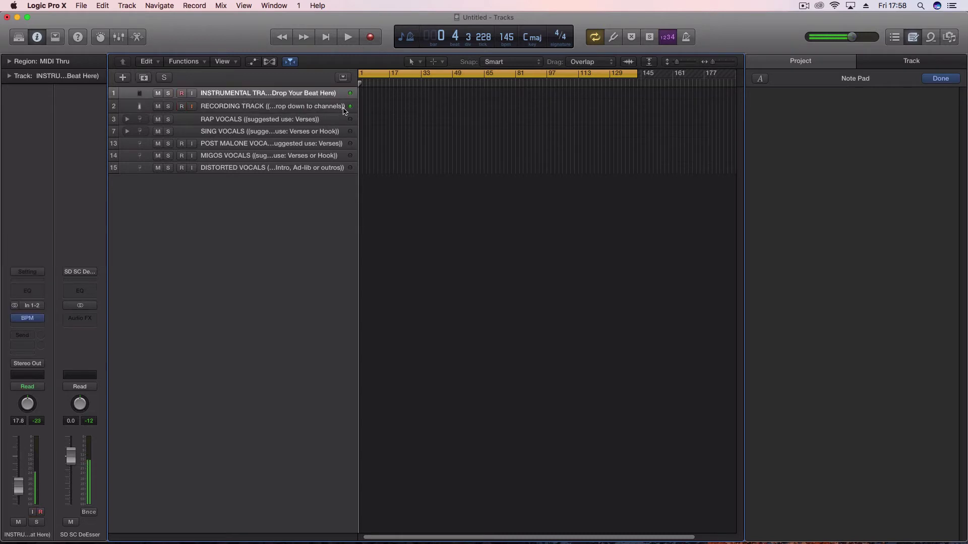
drag(361, 102, 372, 101)
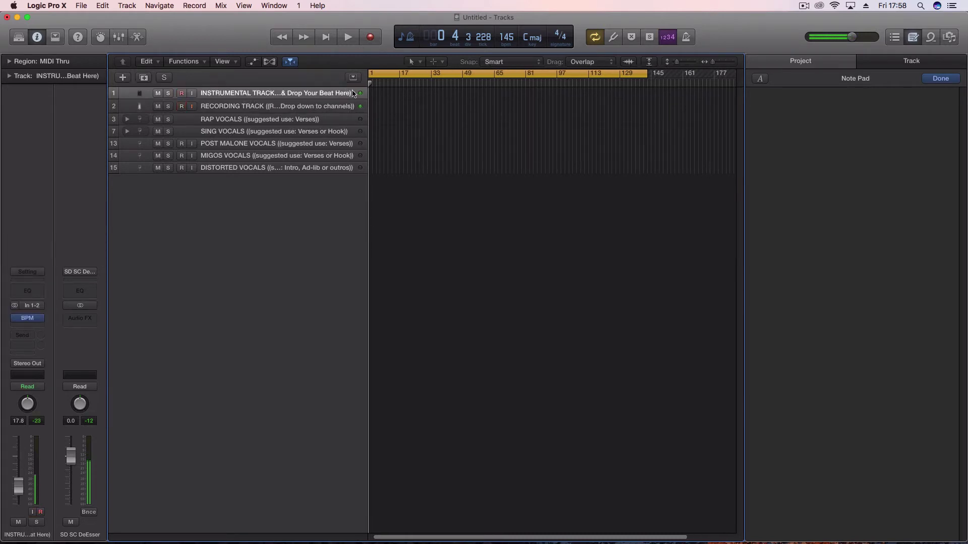
Drag the Young_Thug Bestfriend instrumental mp3 from Finder's Downloads onto the INSTRUMENTAL TRACK.
mouse_move(252, 543)
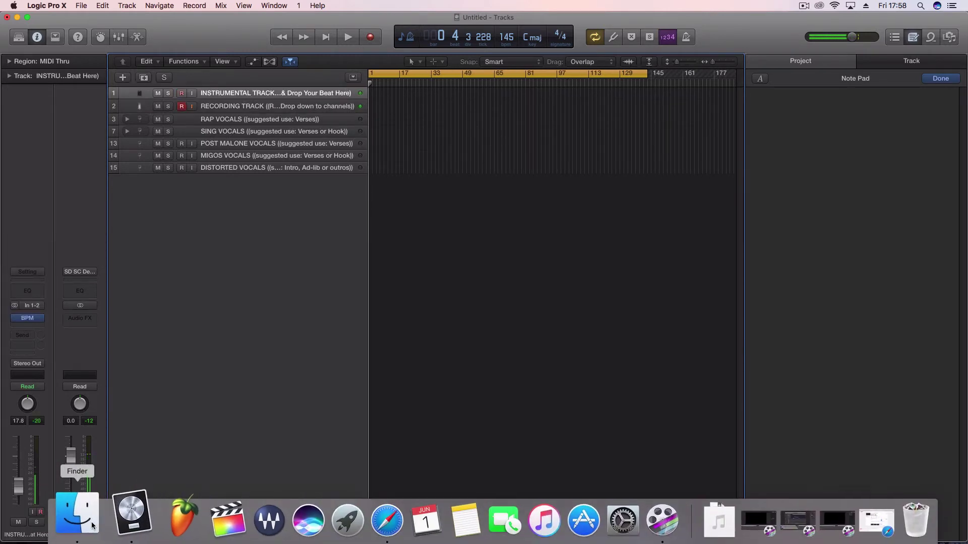
click(75, 509)
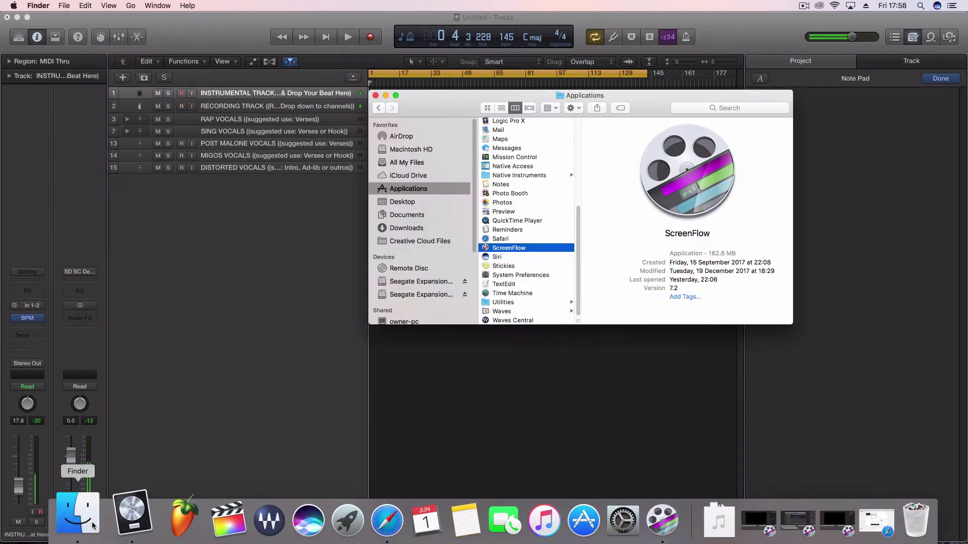
click(423, 230)
click(645, 183)
drag(593, 105, 410, 95)
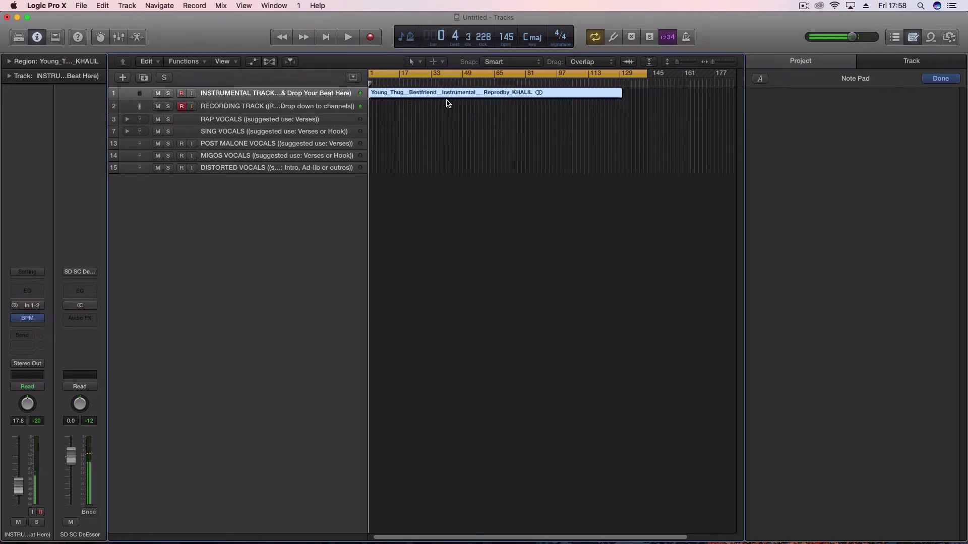
Audition the beat, then select and record-arm the RECORDING TRACK.
key(space)
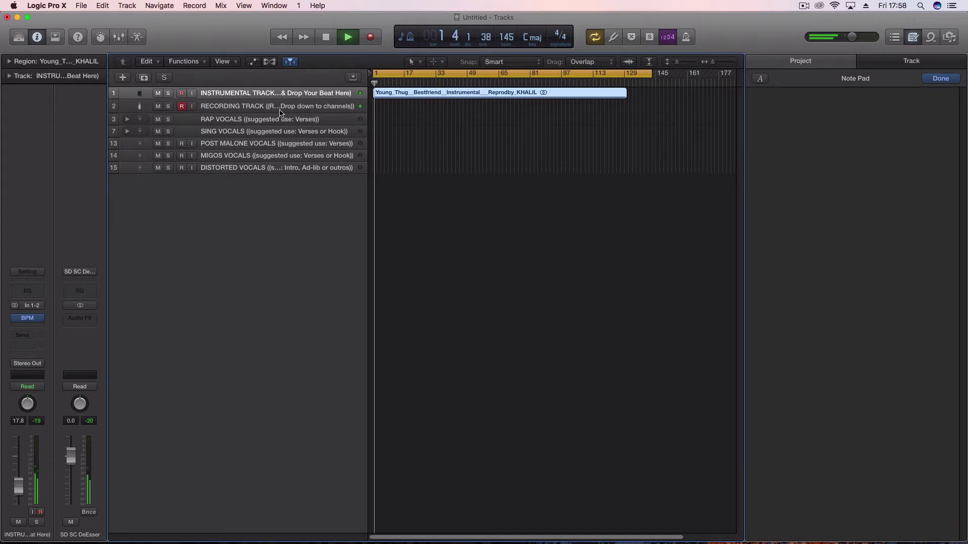
click(273, 111)
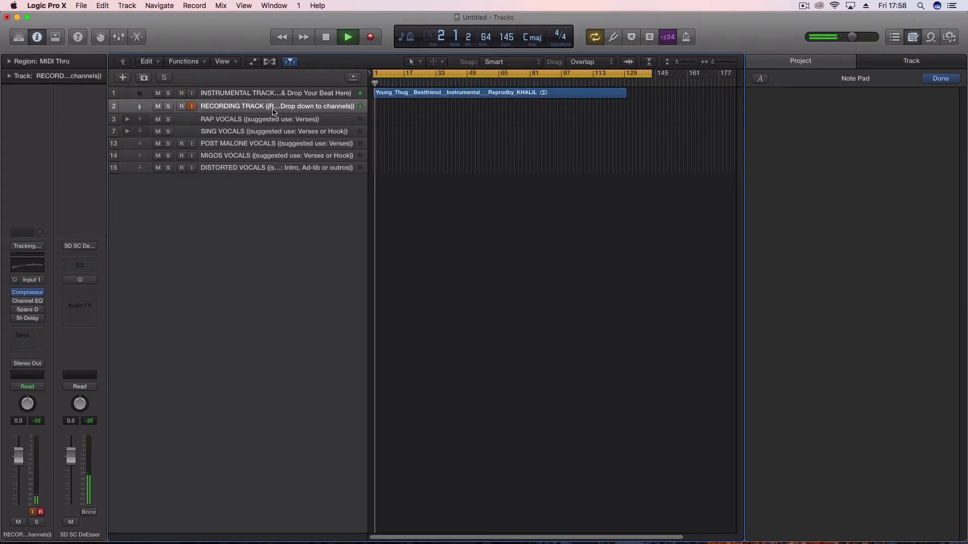
key(space)
click(183, 107)
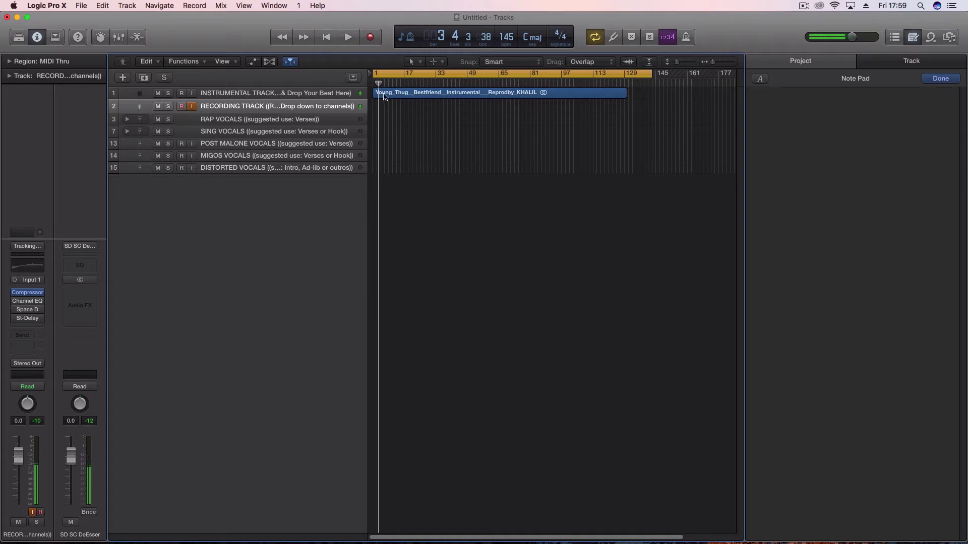
drag(364, 111, 364, 110)
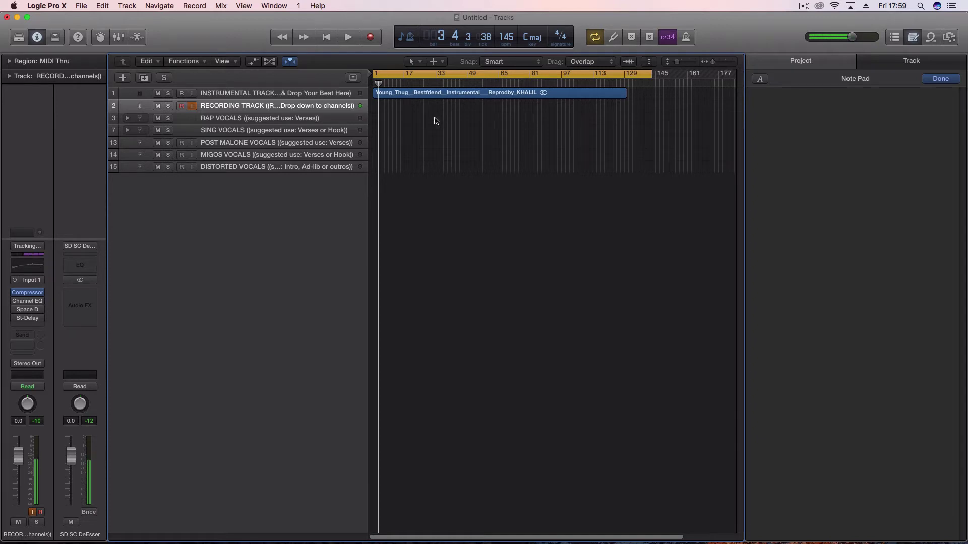
Move the cycle range to bars 17–33 and record a short vocal take.
drag(396, 75, 442, 75)
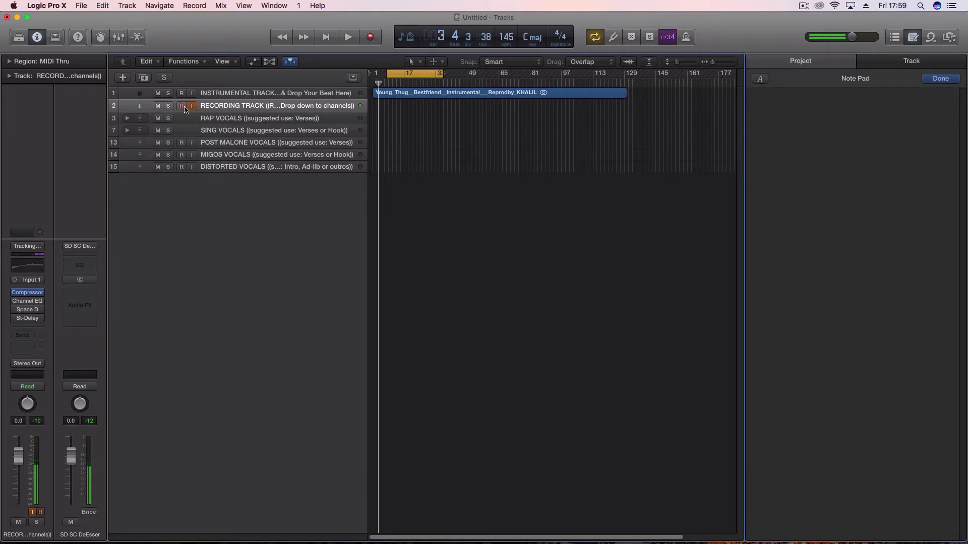
key(r)
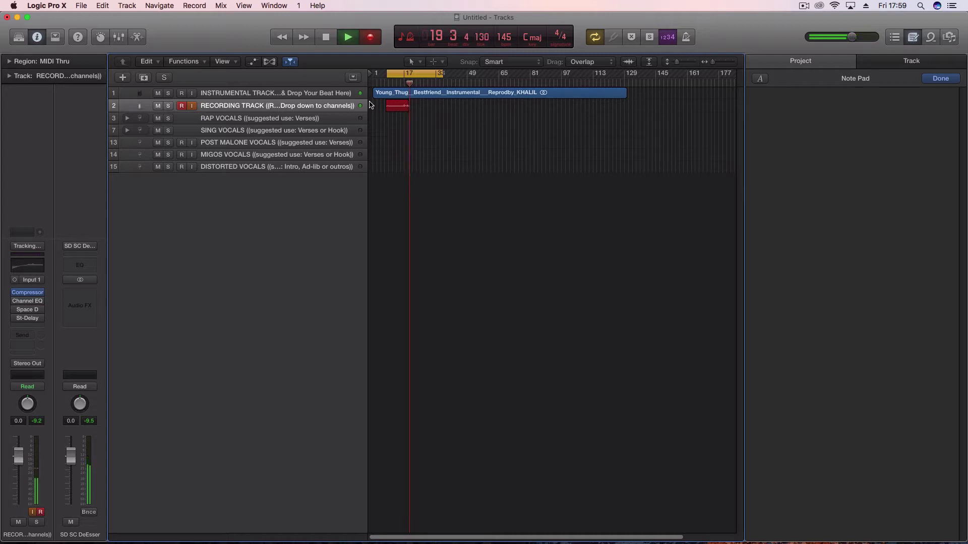
key(space)
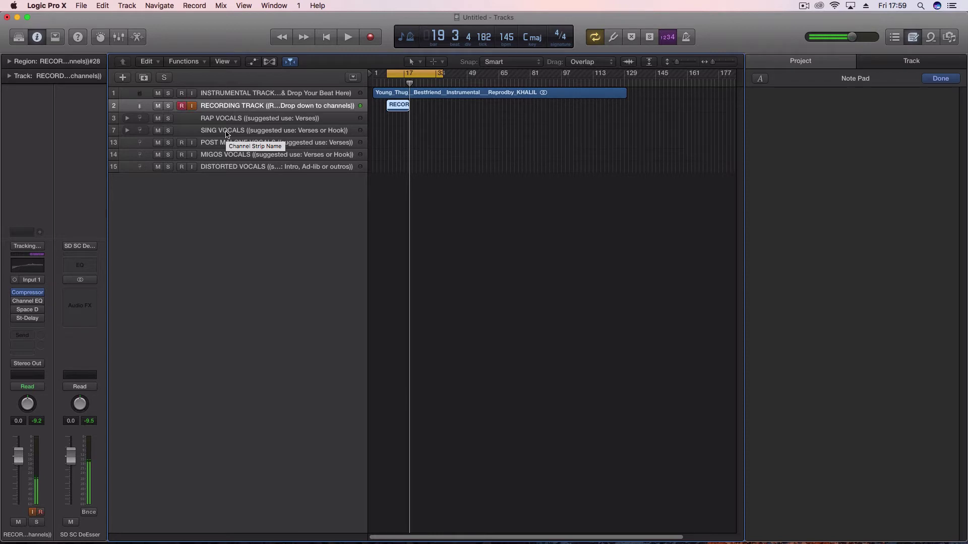
Drag the recorded vocal region down onto the SING VOCALS track.
drag(397, 107, 398, 132)
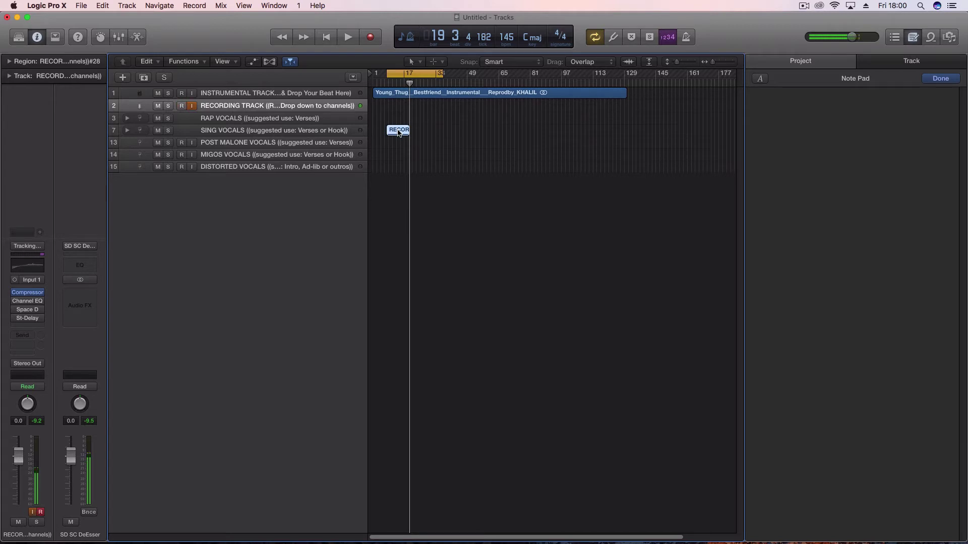
mouse_move(399, 132)
mouse_down()
mouse_move(403, 145)
mouse_move(398, 133)
mouse_up()
mouse_move(398, 132)
mouse_down()
mouse_move(402, 146)
mouse_move(400, 135)
mouse_up()
click(127, 131)
click(127, 132)
Make the track rows taller and nudge the vocal region into position.
drag(676, 63, 679, 61)
click(410, 188)
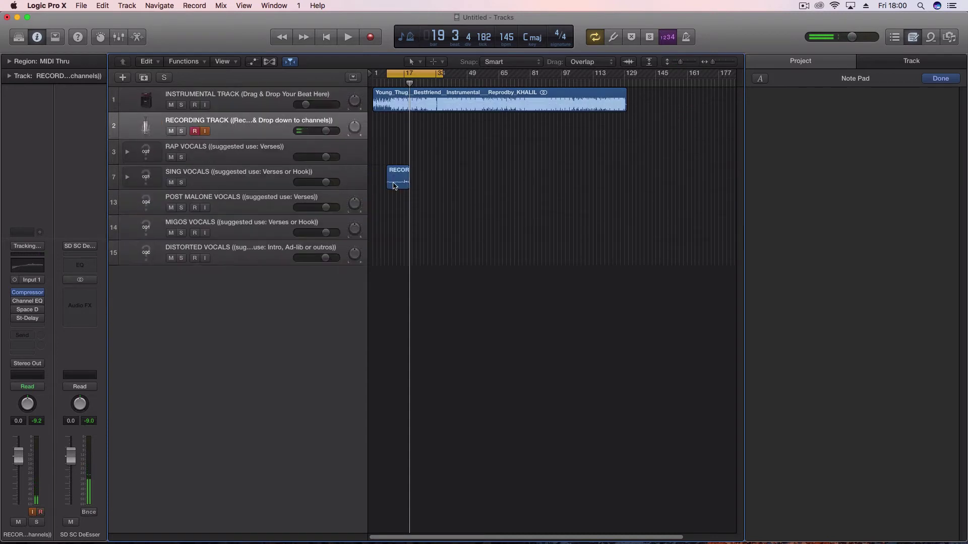
mouse_move(393, 183)
mouse_down()
mouse_move(396, 228)
mouse_move(396, 127)
mouse_move(404, 176)
mouse_up()
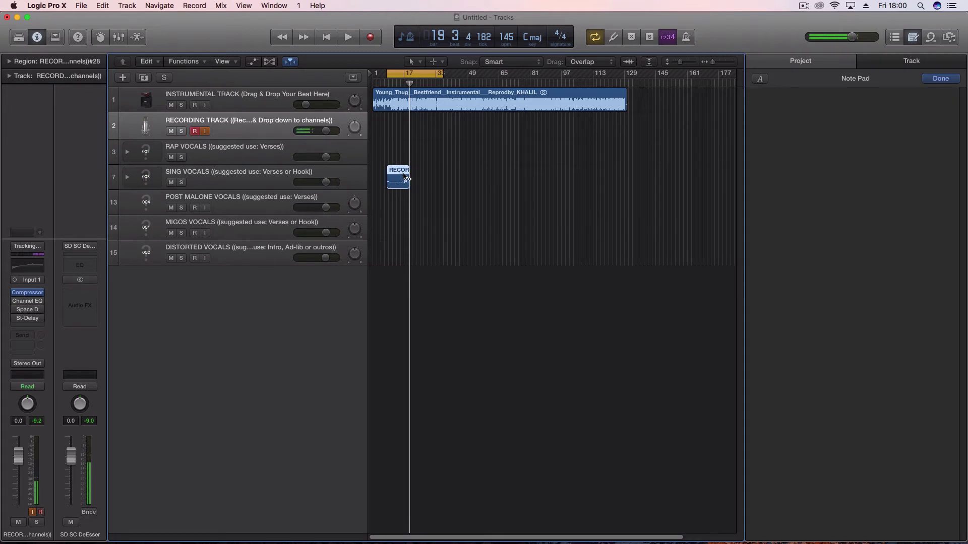
Undo the last region move with Edit > Undo Drag.
key(alt+z)
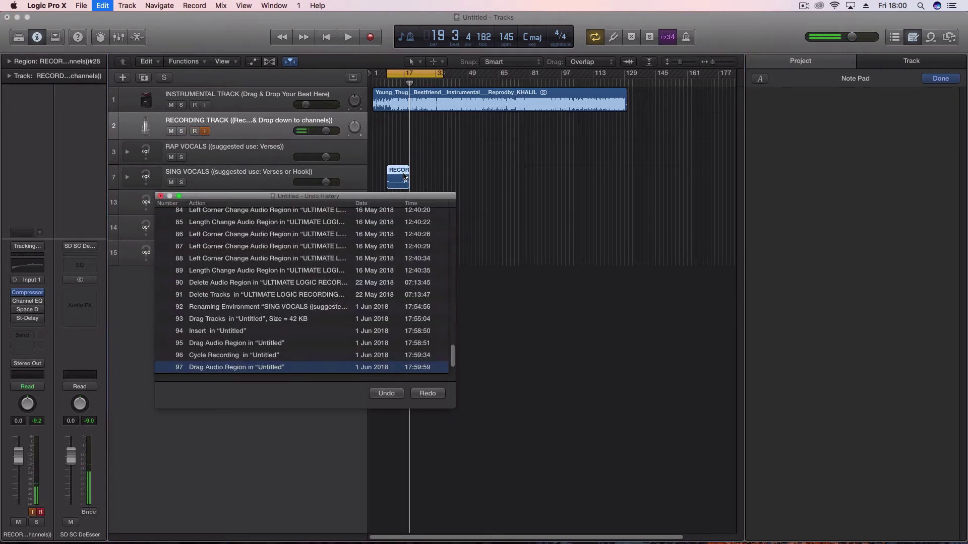
click(160, 196)
click(102, 6)
click(102, 17)
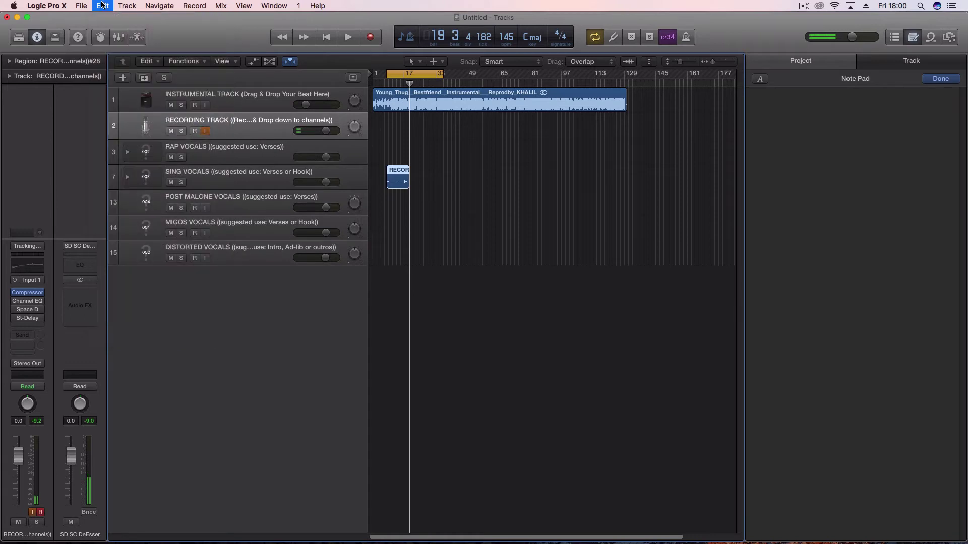
Move the RECORDING TRACK below POST MALONE VOCALS and drop the vocal region onto POST MALONE VOCALS.
drag(290, 136, 291, 208)
drag(401, 211, 398, 175)
click(256, 168)
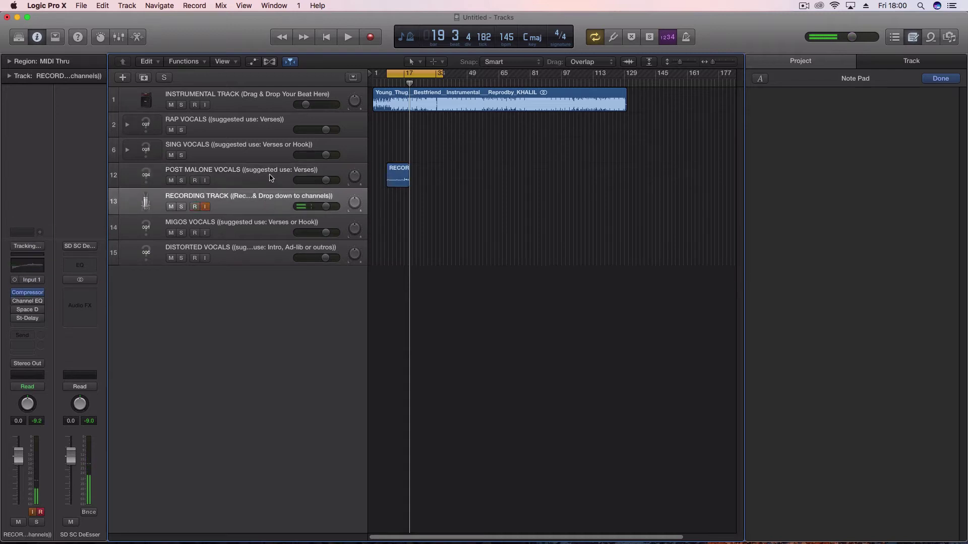
Set the POST MALONE VOCALS Pitch Correction scale to natural minor, auditioning the vocal around it.
key(space)
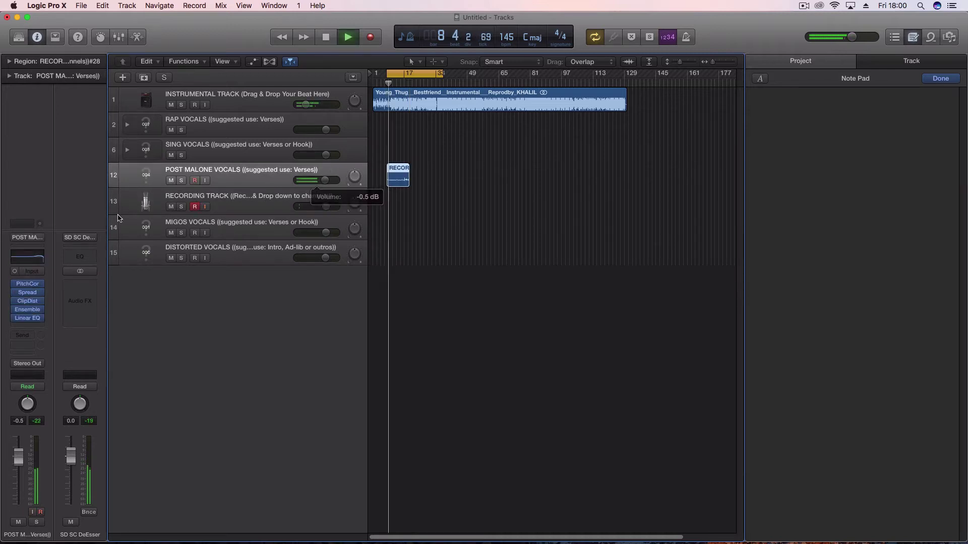
key(space)
click(31, 287)
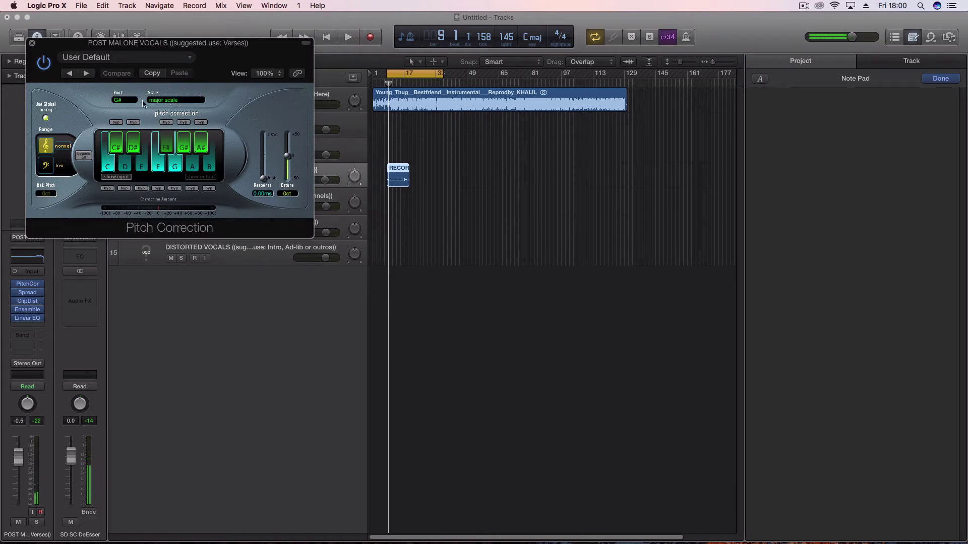
click(169, 101)
click(179, 120)
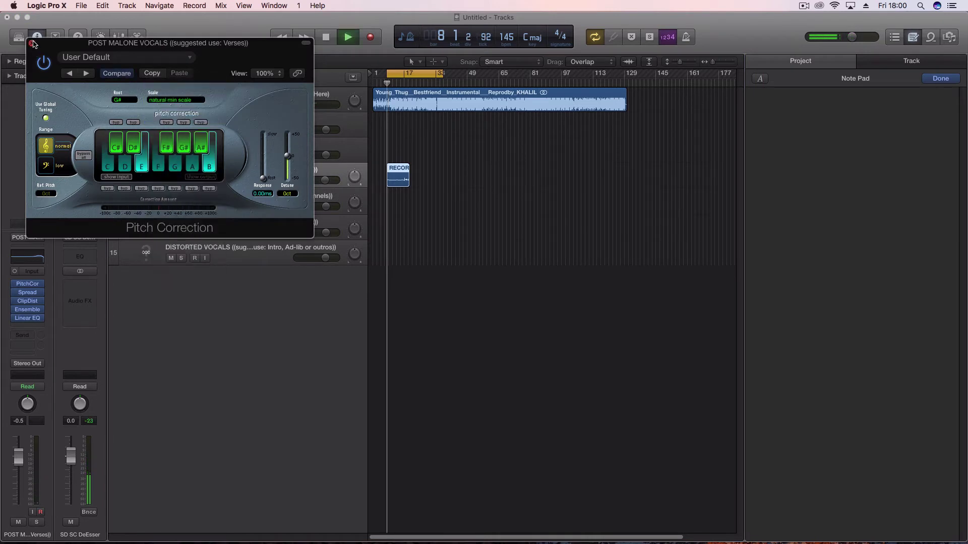
click(32, 44)
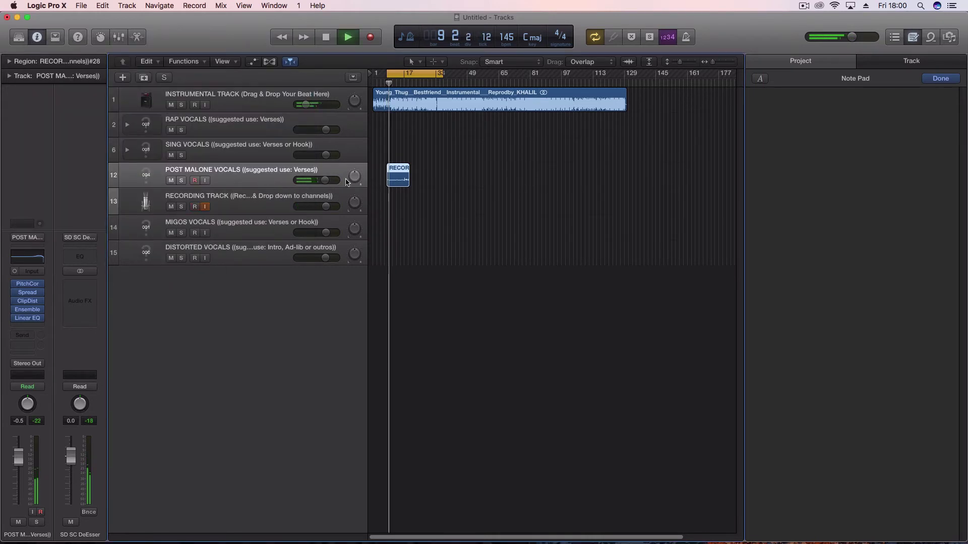
key(space)
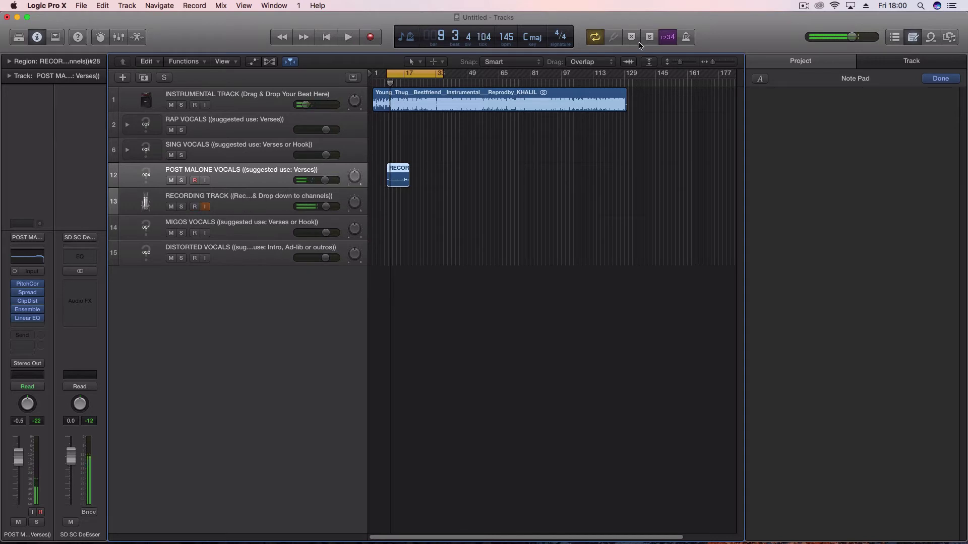
Move the vocal region onto MIGOS VOCALS and play it back.
drag(680, 62, 682, 62)
key(space)
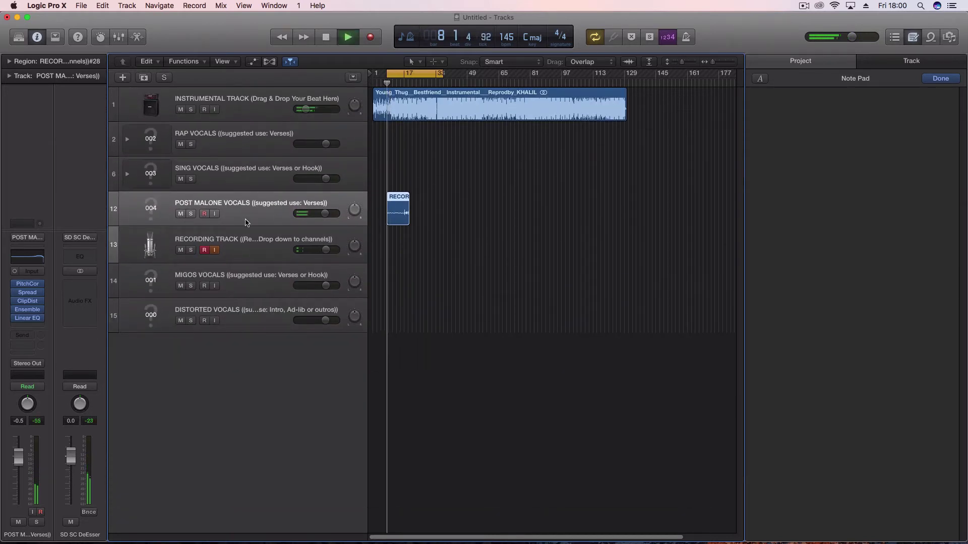
key(space)
drag(401, 218, 400, 283)
click(282, 288)
key(space)
key(space)
key(space)
key(space)
key(space)
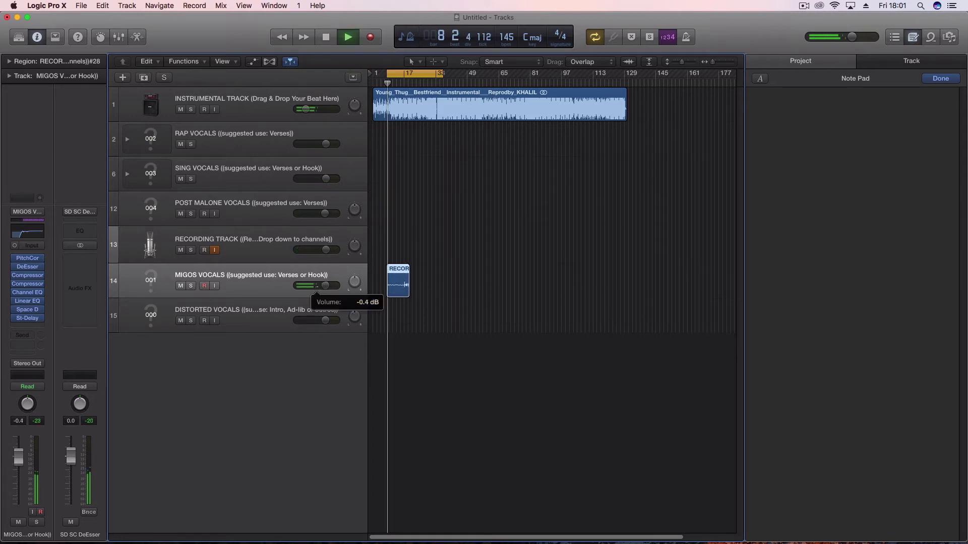
Set the MIGOS VOCALS Pitch Correction root note to A.
click(27, 259)
click(125, 100)
click(127, 108)
drag(326, 286, 327, 286)
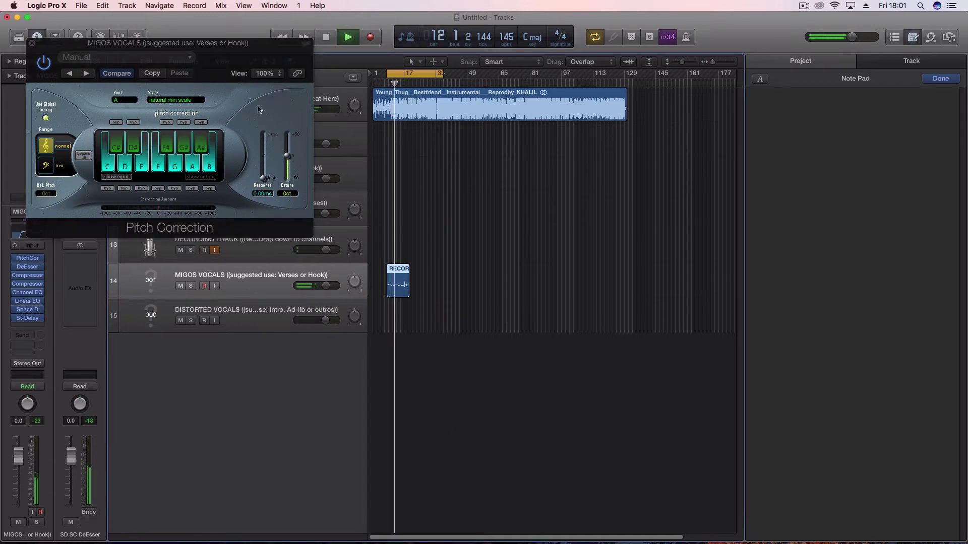
click(32, 43)
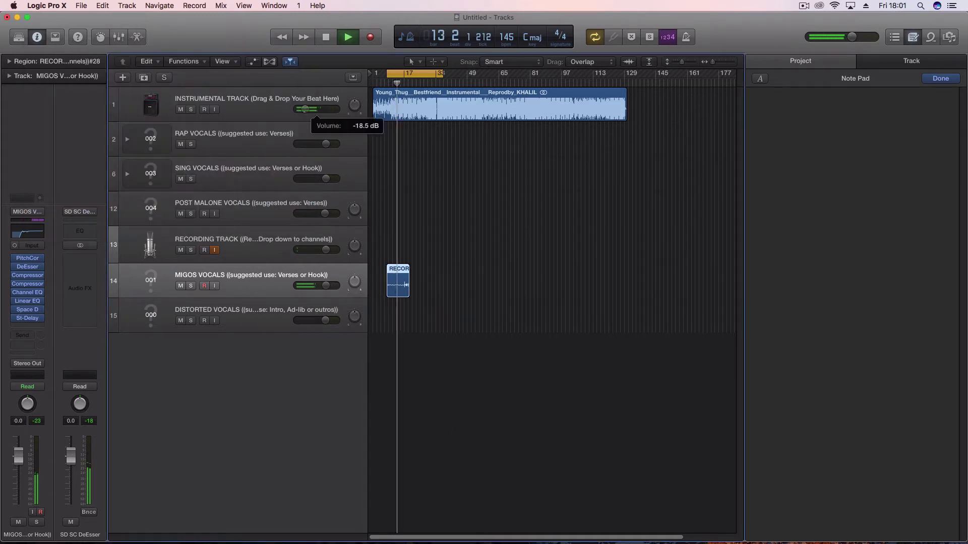
Raise master volume to +1.1 dB, MIGOS VOCALS to 0.3 dB, and increase its compressor ratio.
drag(852, 37, 859, 40)
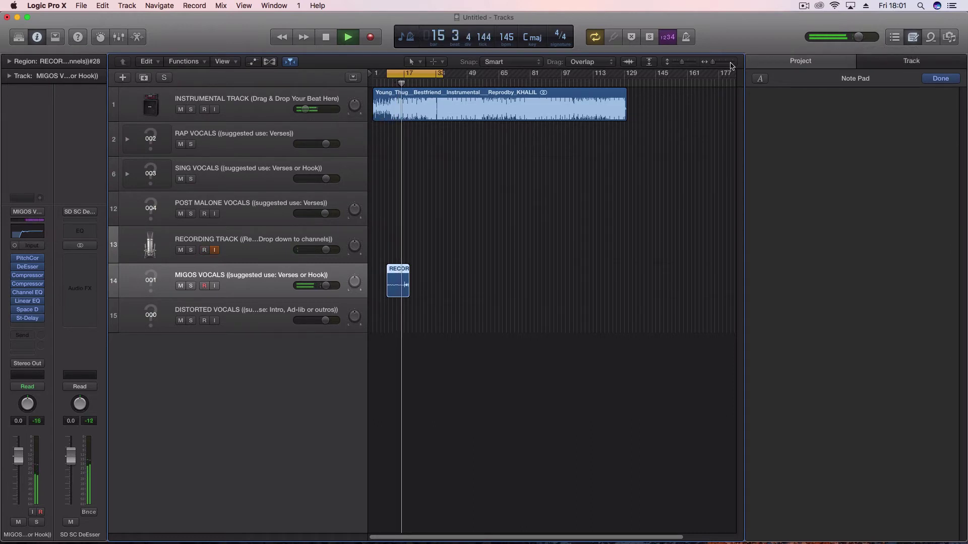
drag(326, 286, 327, 286)
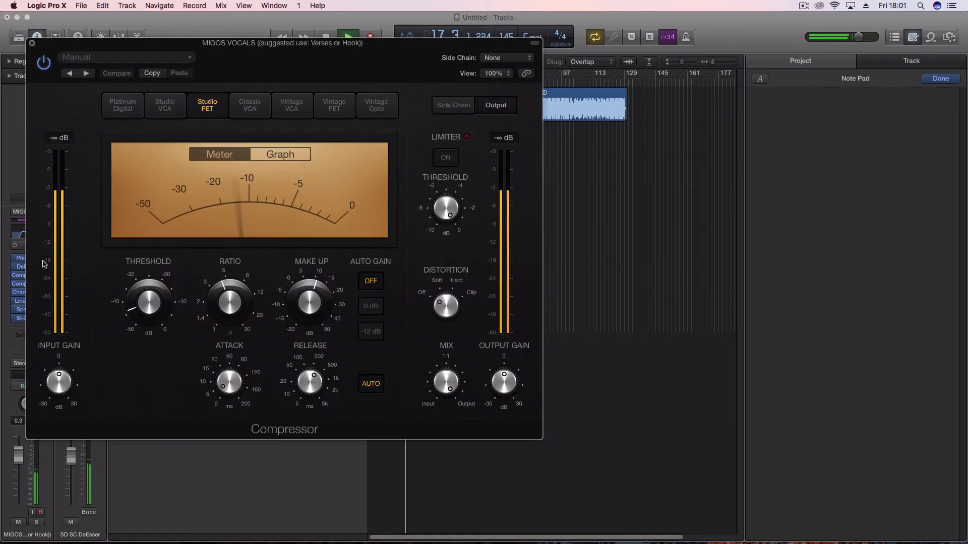
click(26, 276)
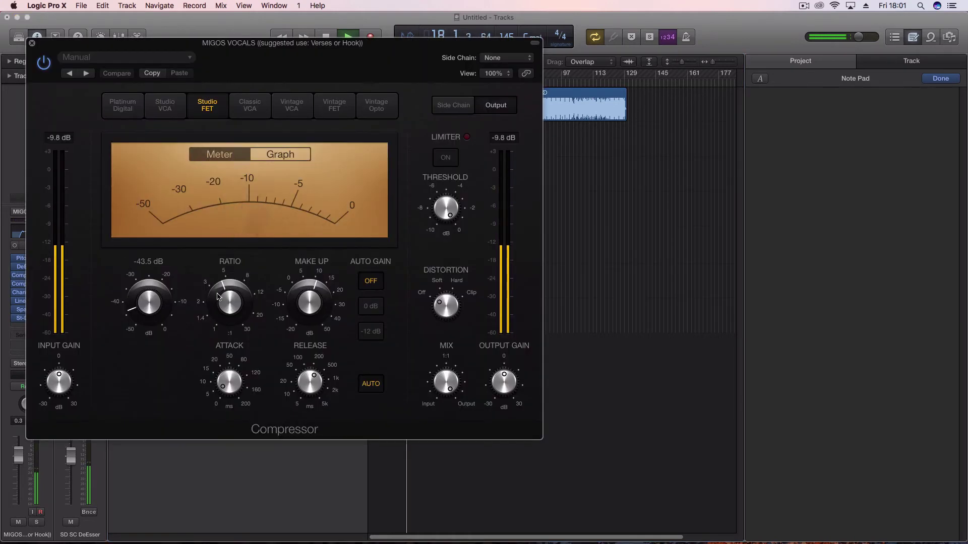
drag(218, 296, 220, 275)
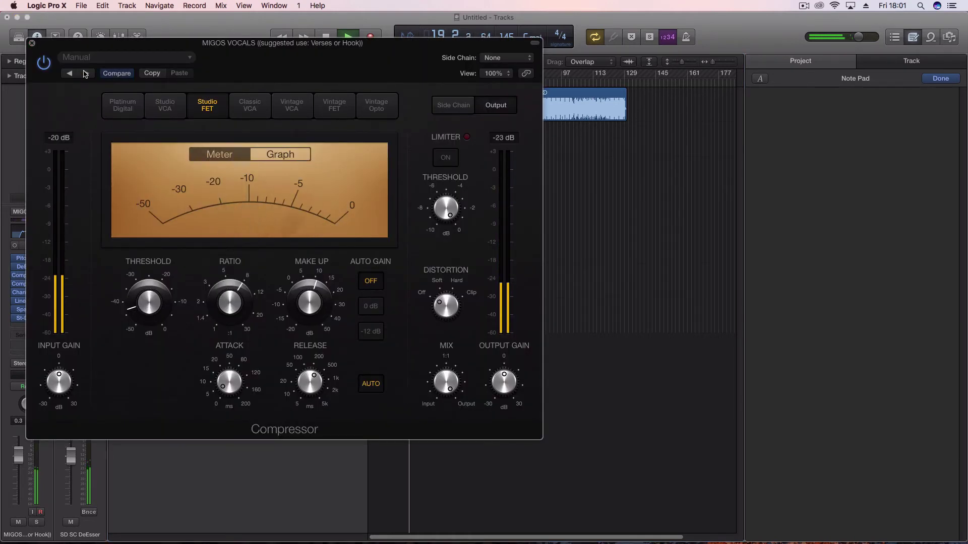
Shift the cycle two bars later, check the MIGOS VOCALS compressor, stop at bar 19, and reselect MIGOS VOCALS.
click(31, 43)
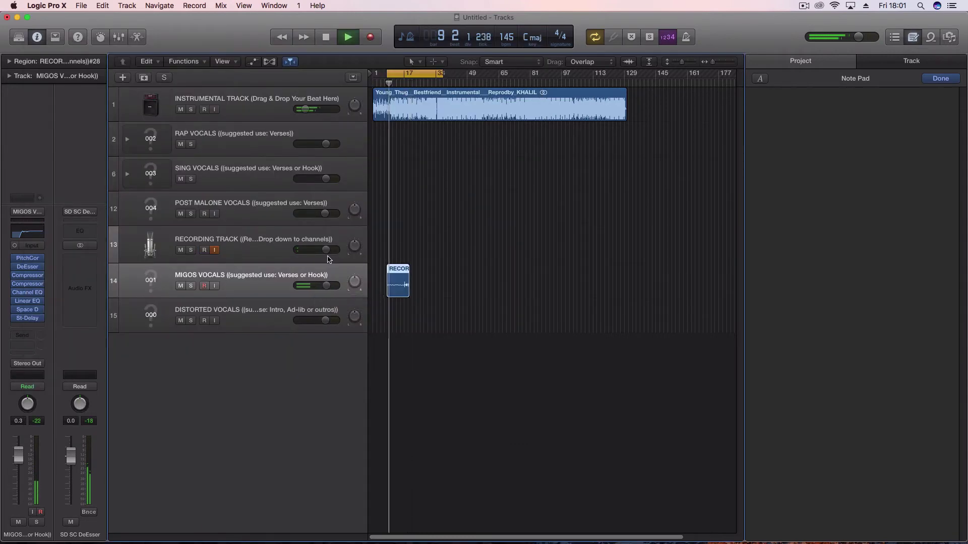
drag(418, 75, 419, 75)
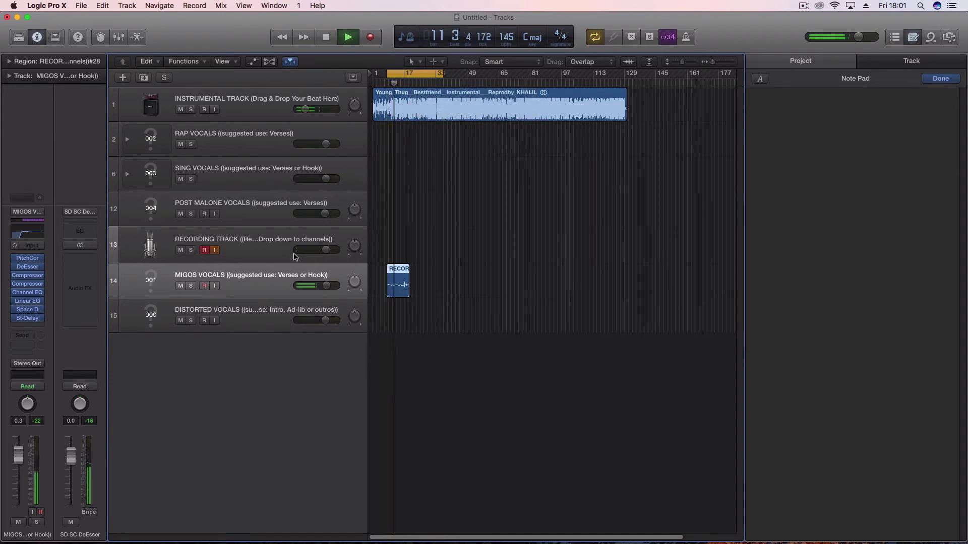
click(29, 283)
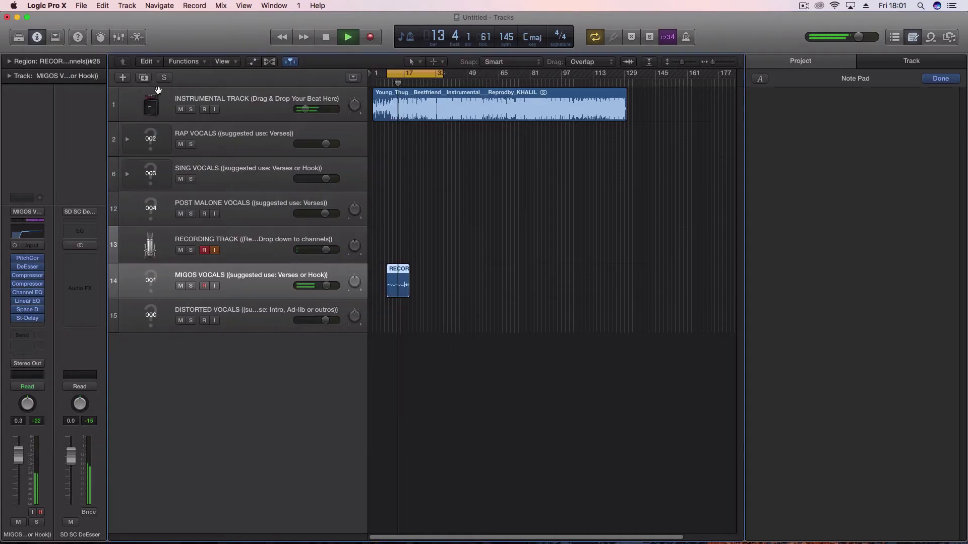
click(32, 43)
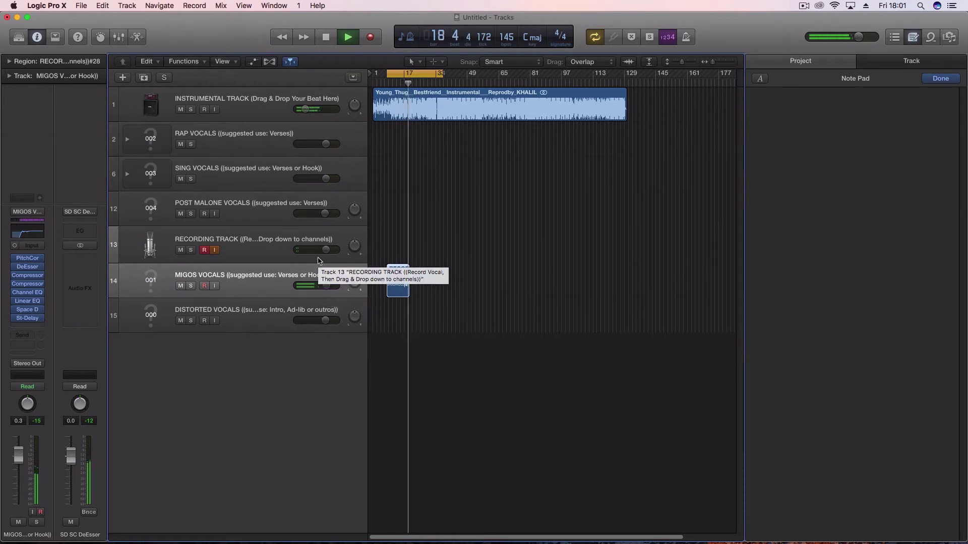
key(space)
click(257, 244)
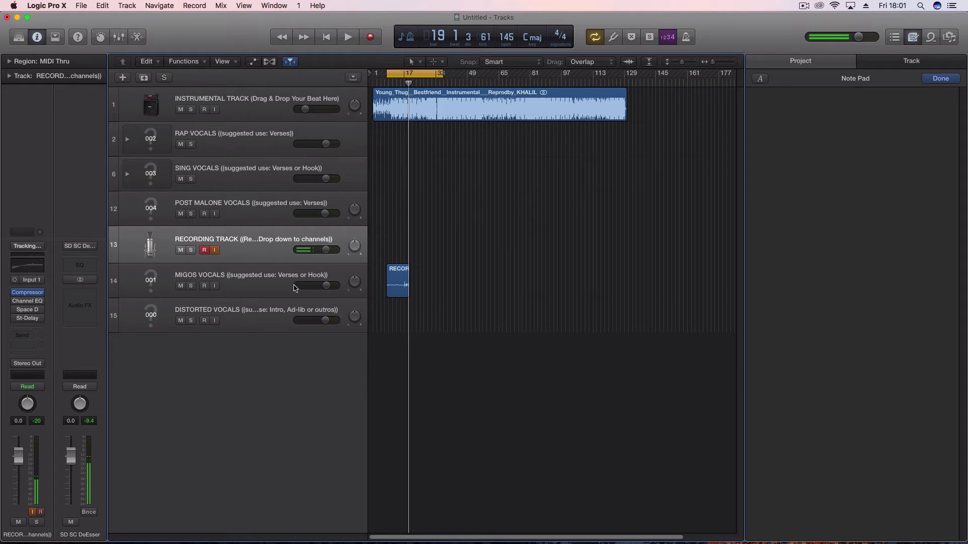
click(275, 281)
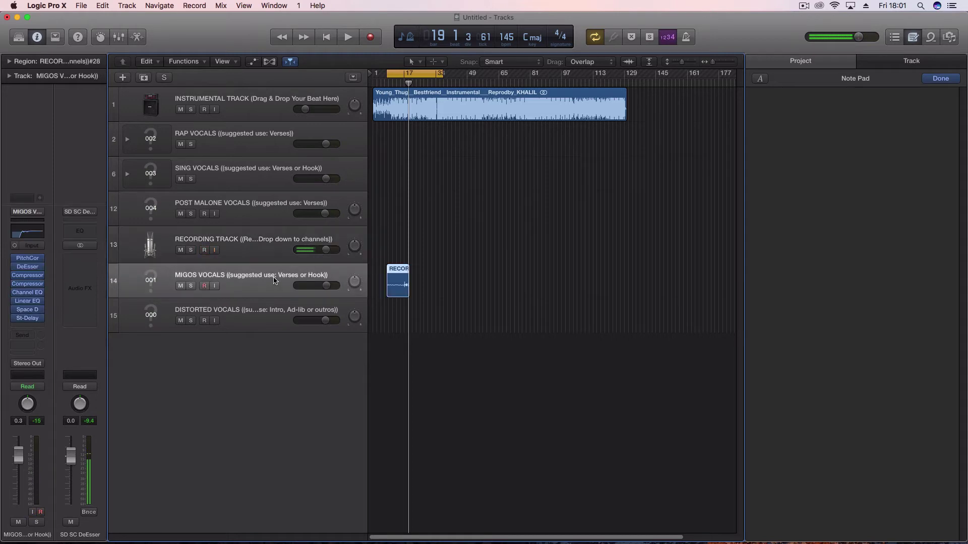
Create a MIGOS VOCAL CHAIN track with duplicated MIGOS VOCALS settings, then arm the RECORDING TRACK and record a take.
click(144, 78)
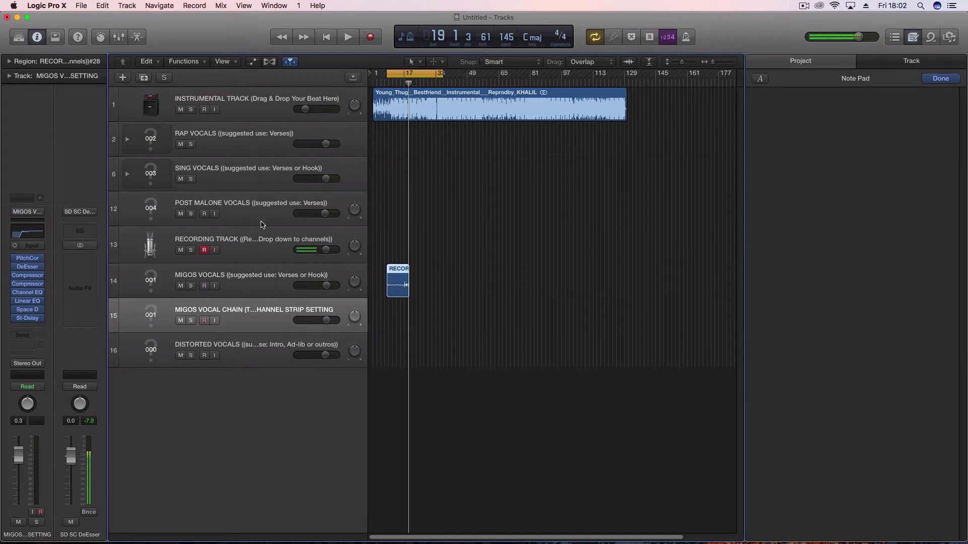
click(267, 238)
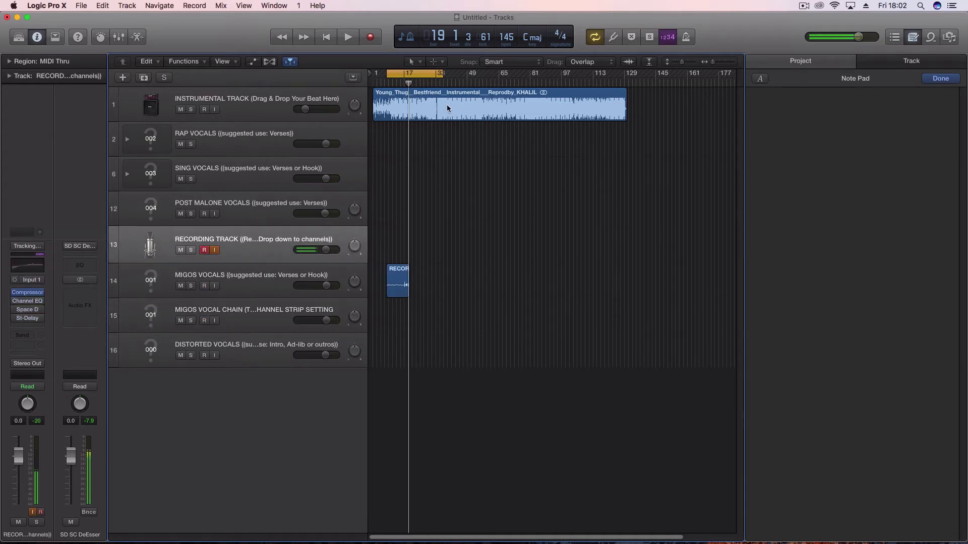
key(space)
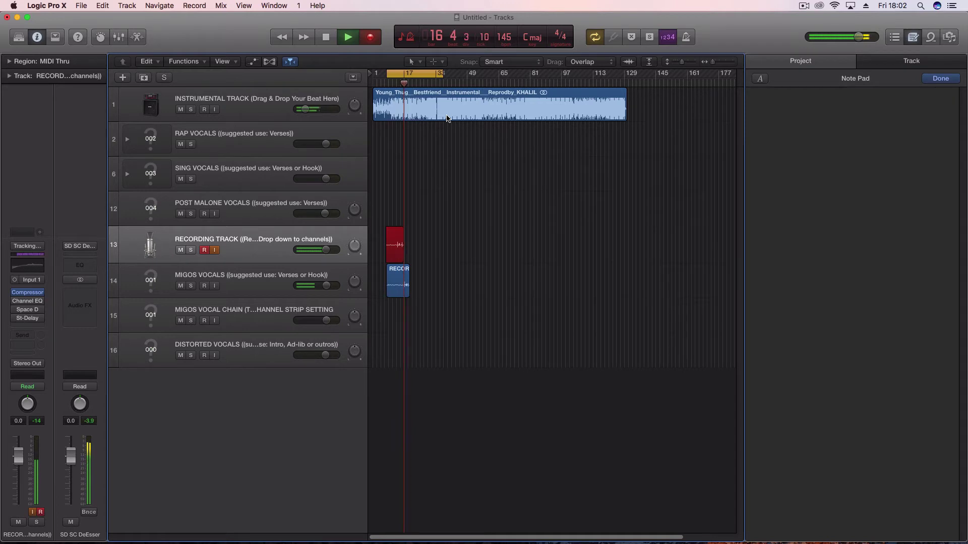
Stop the take, trim it onto MIGOS VOCAL CHAIN, adjust that track's volume, and play back from bar 9.
key(space)
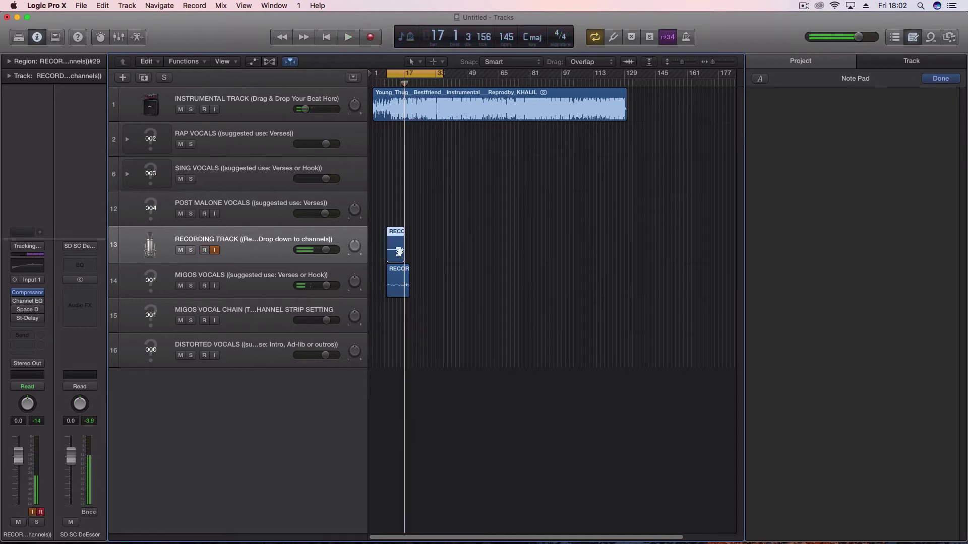
drag(403, 255, 395, 305)
drag(403, 322, 413, 324)
key(space)
drag(326, 320, 326, 321)
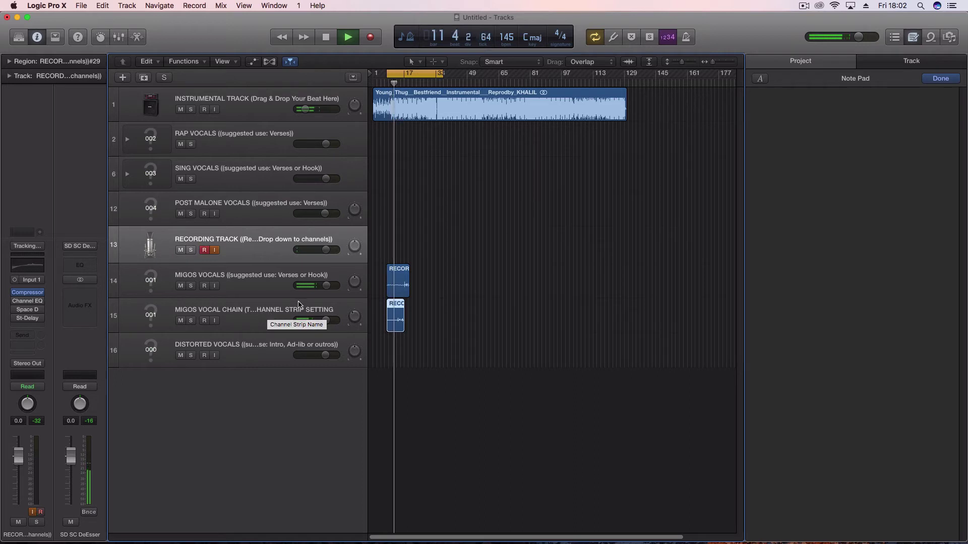
key(space)
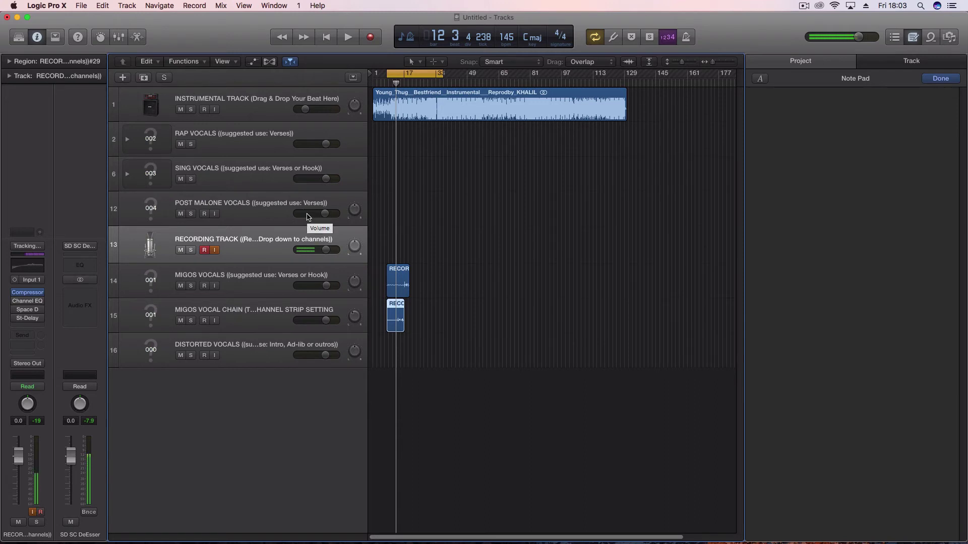
Pan the right backing vocal further right in RAP VOCALS, collapse the stack, and select MIGOS VOCALS.
click(127, 140)
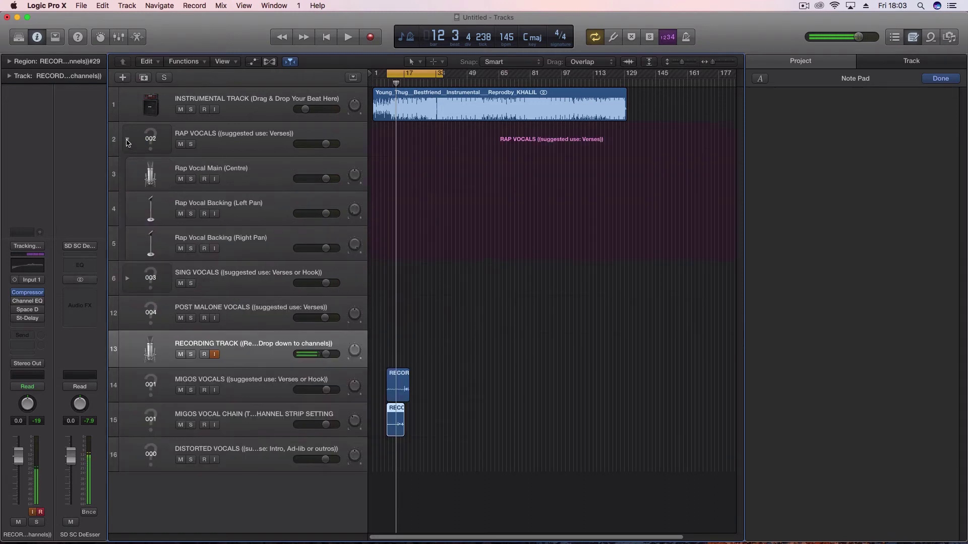
click(261, 177)
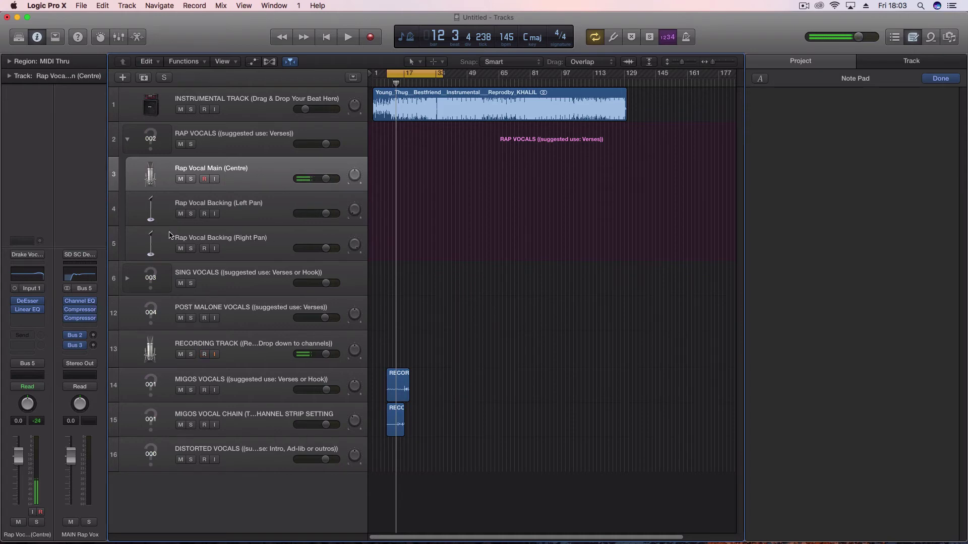
drag(358, 241, 358, 242)
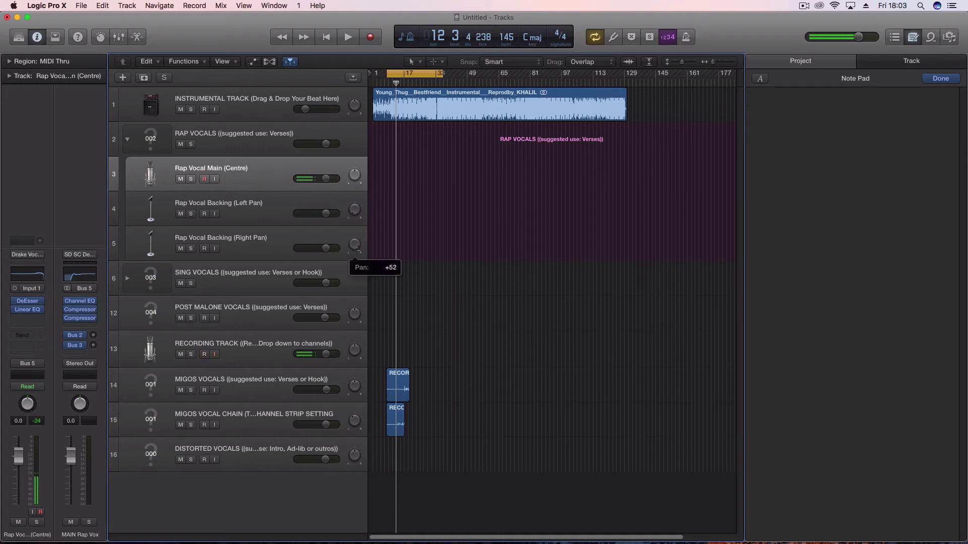
click(127, 139)
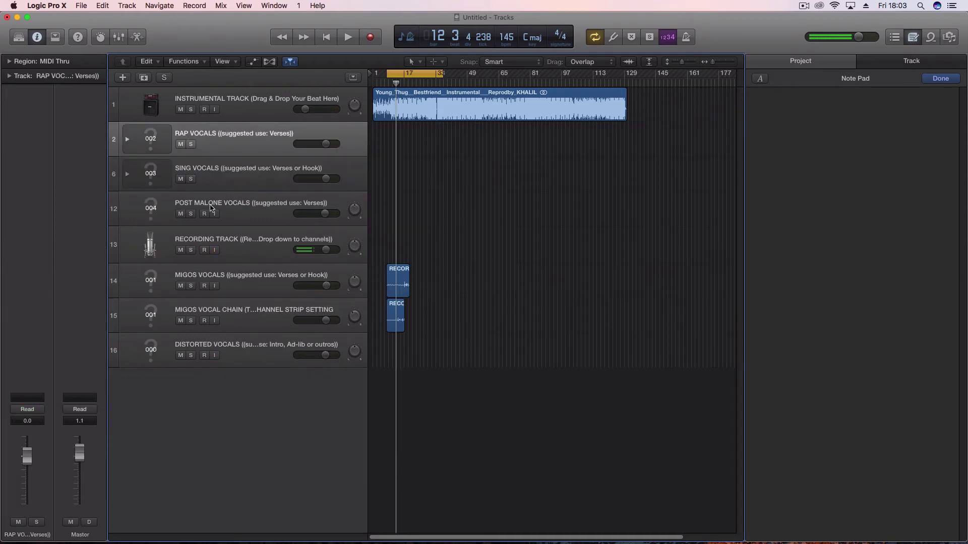
click(263, 272)
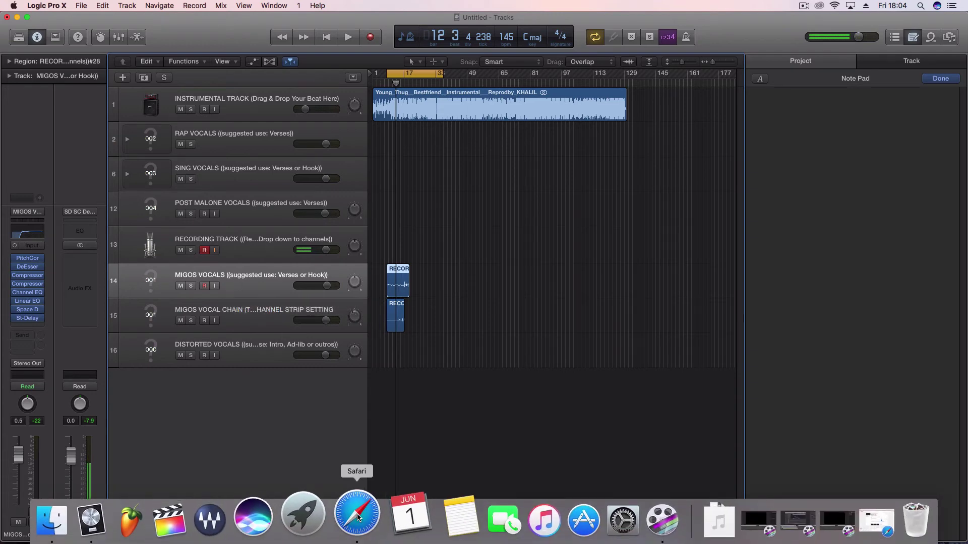
click(357, 511)
drag(728, 161, 600, 132)
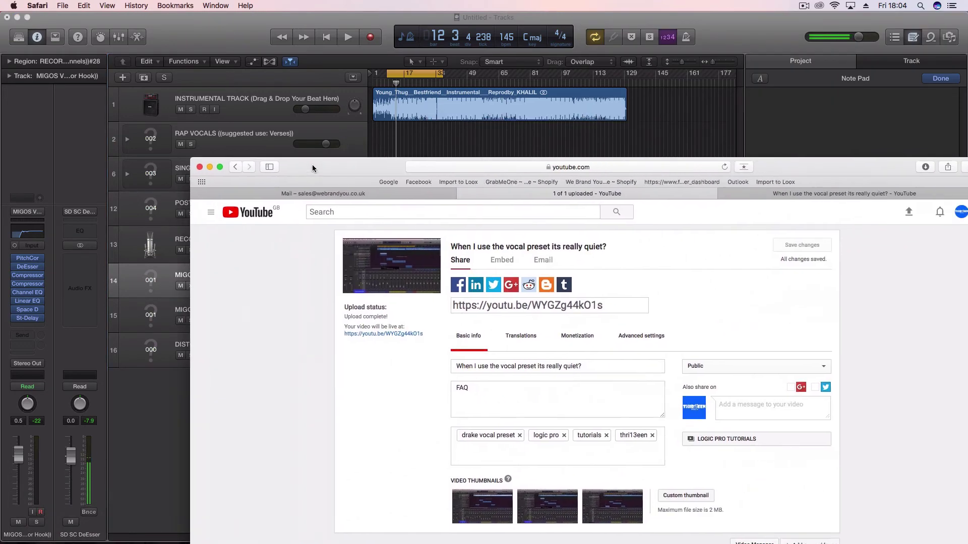
drag(285, 157, 229, 60)
click(497, 65)
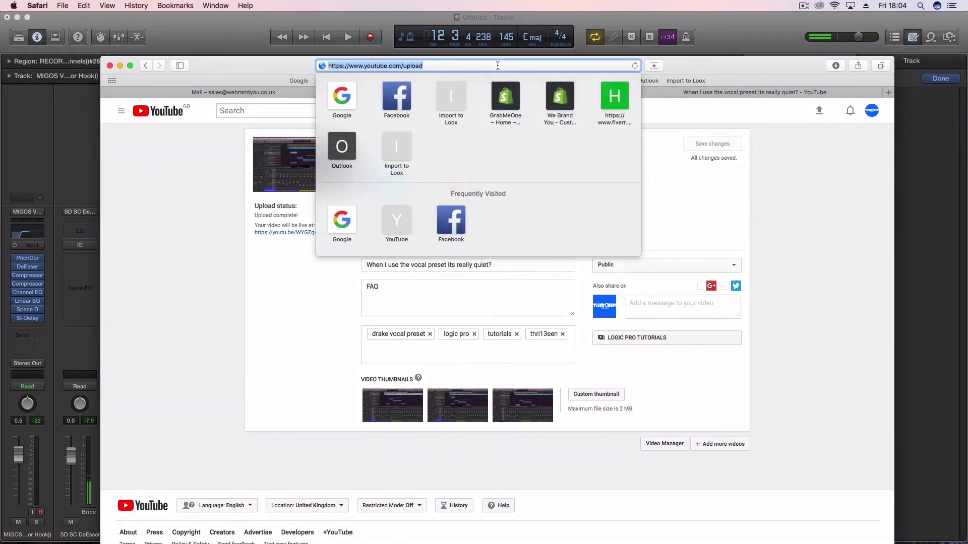
text(www.thir13)
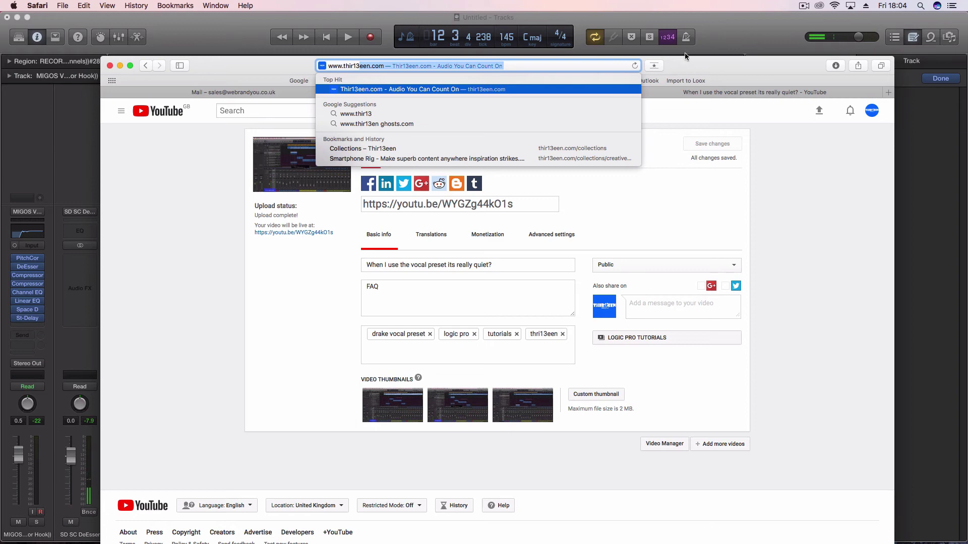
key(Return)
drag(696, 87, 679, 44)
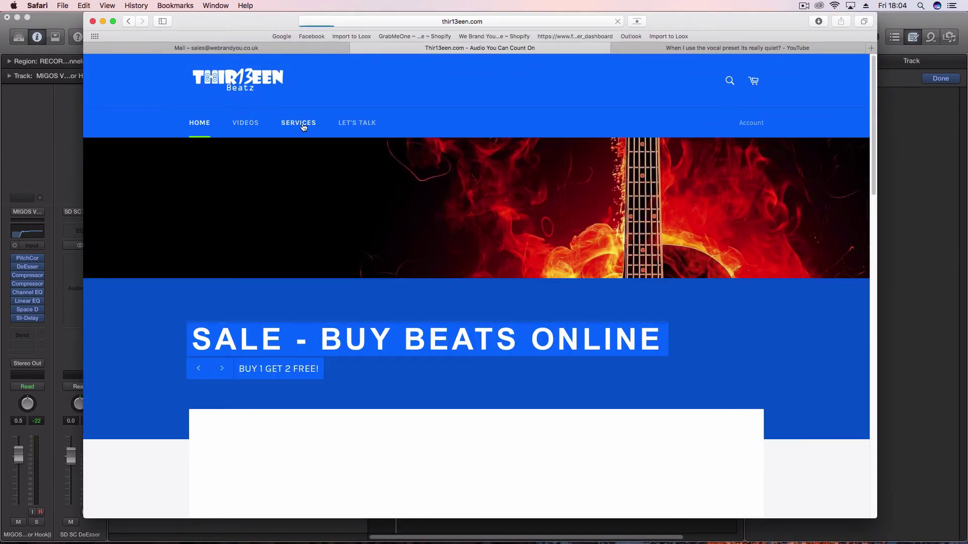
Go to the SERVICES collections page and scroll down to Vocal Chain Presets.
click(298, 122)
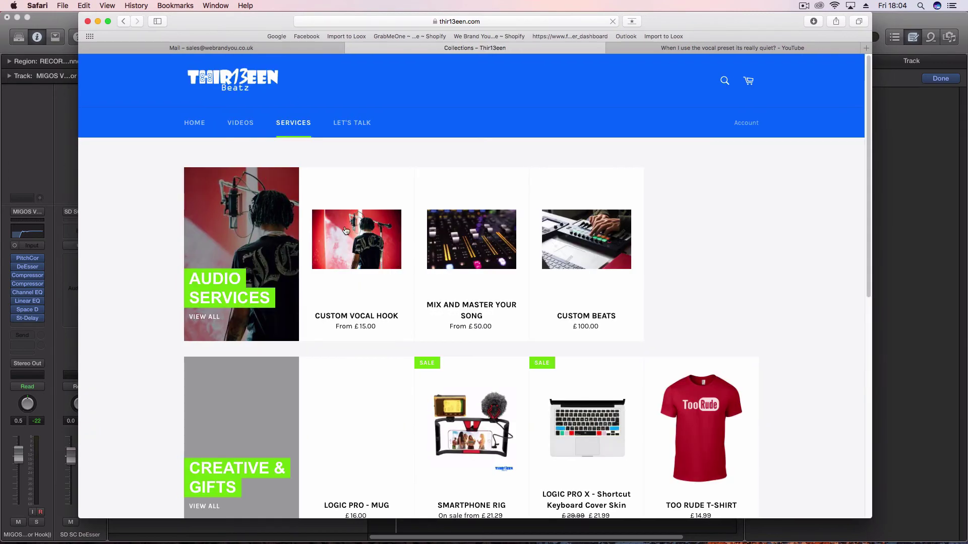
scroll(342, 288, down, 4)
scroll(341, 286, up, 3)
scroll(340, 286, down, 4)
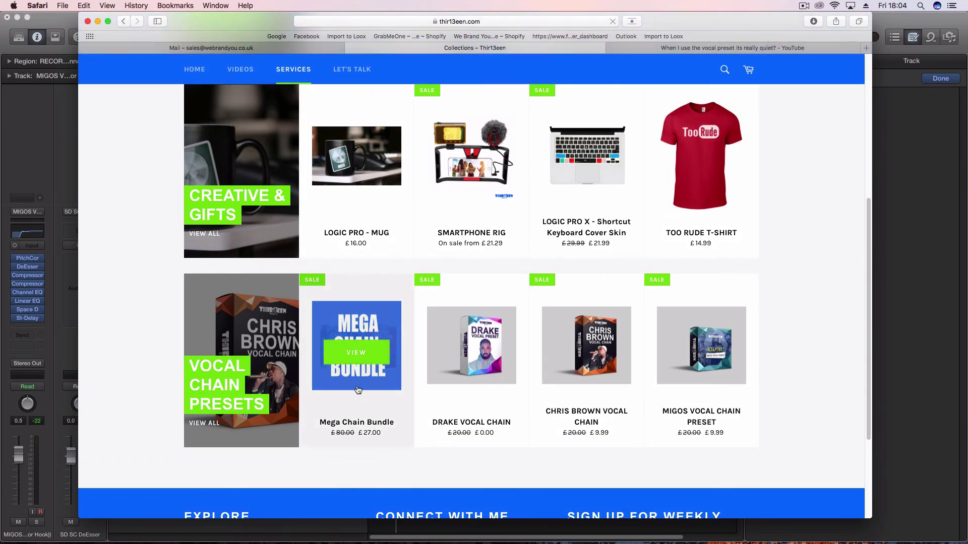
View the Mega Chain Bundle product page (£27.00, down from £80.00) and scroll through it.
click(356, 355)
scroll(371, 337, down, 4)
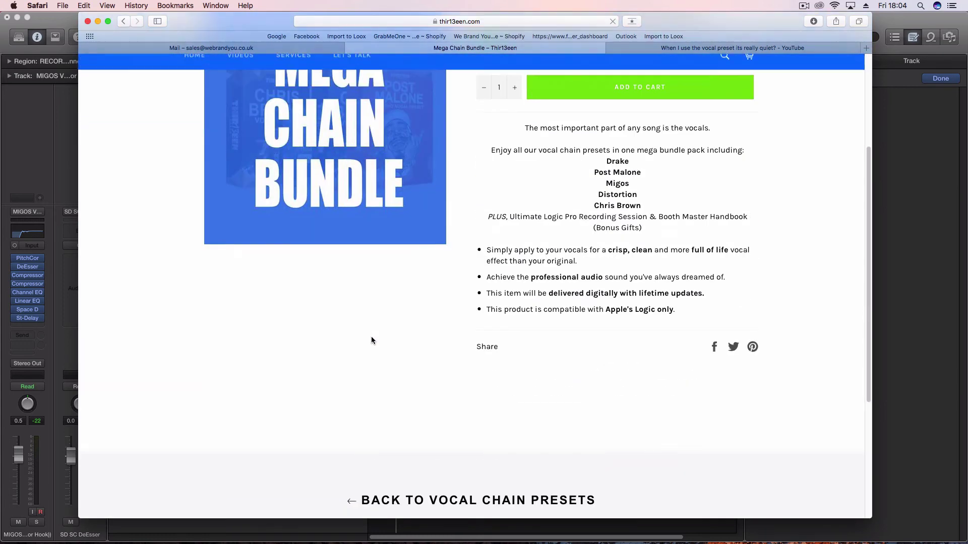
scroll(369, 337, up, 1)
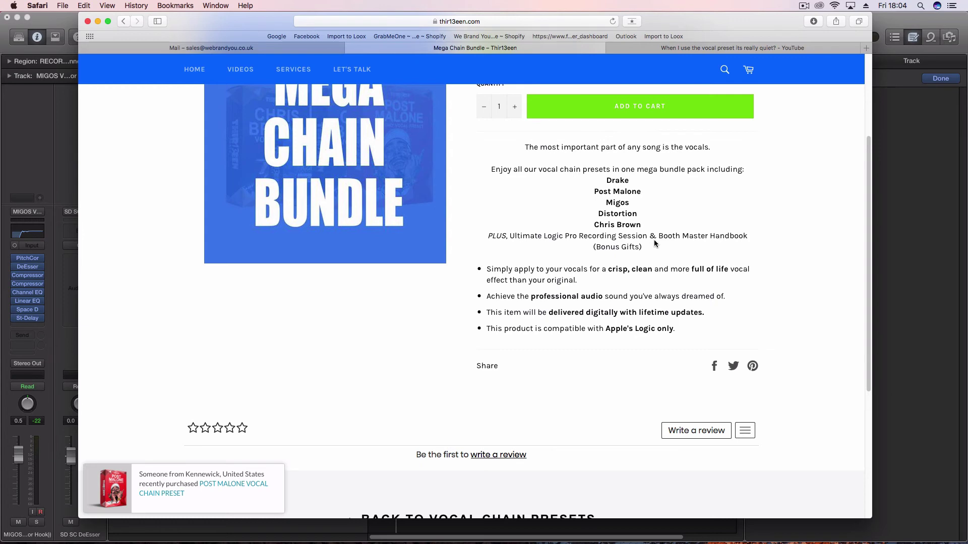
scroll(655, 244, up, 3)
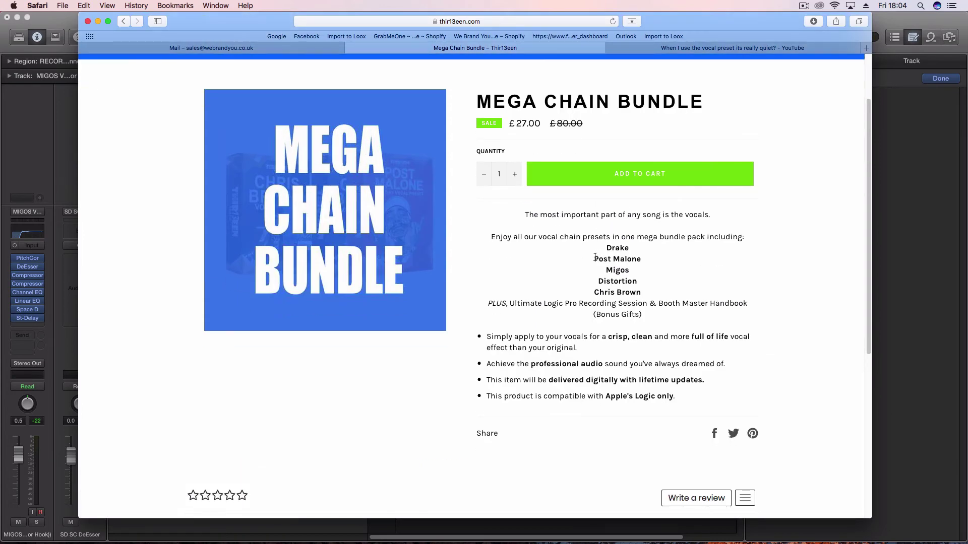
scroll(655, 184, up, 3)
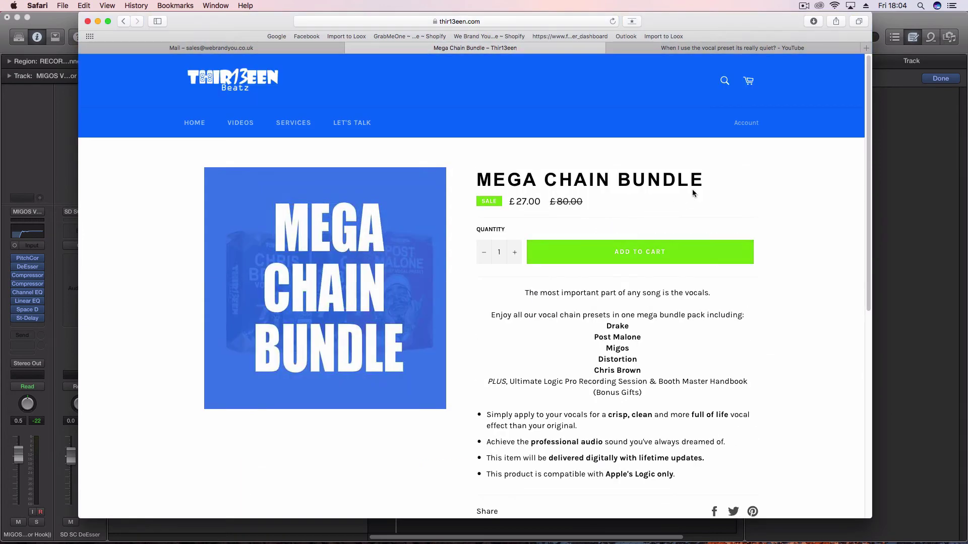
scroll(681, 167, down, 15)
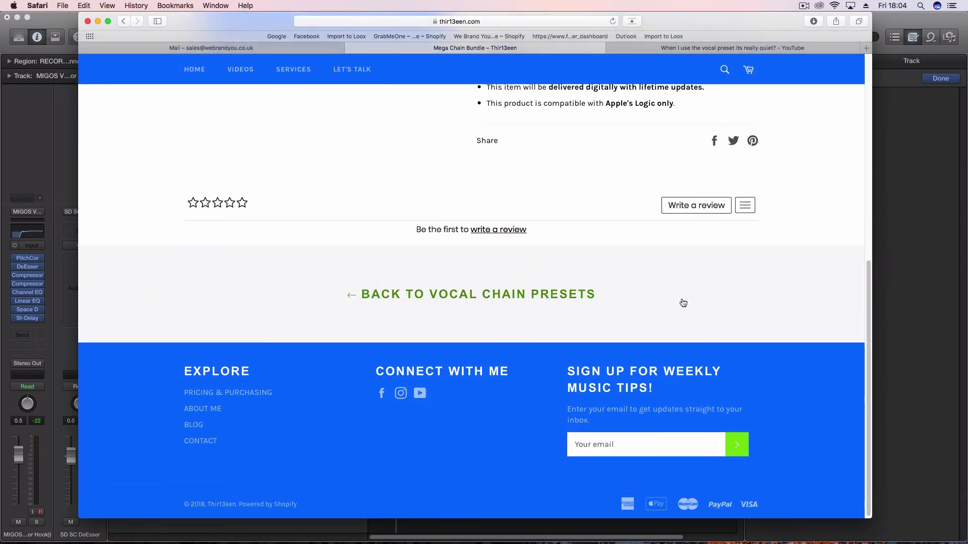
scroll(680, 305, up, 10)
scroll(666, 277, down, 2)
scroll(655, 278, up, 1)
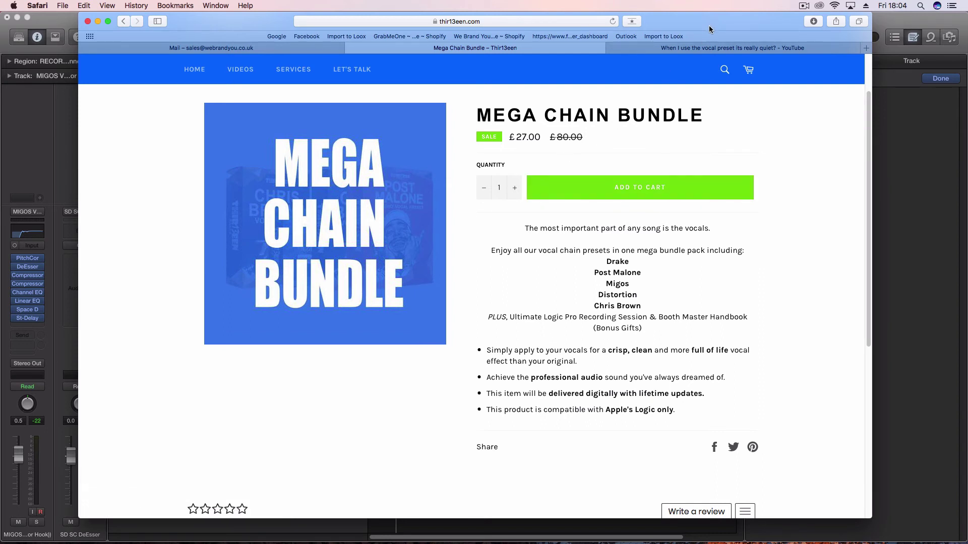
Move Safari down and bring the Logic Pro X vocal session to the front.
drag(710, 25, 712, 146)
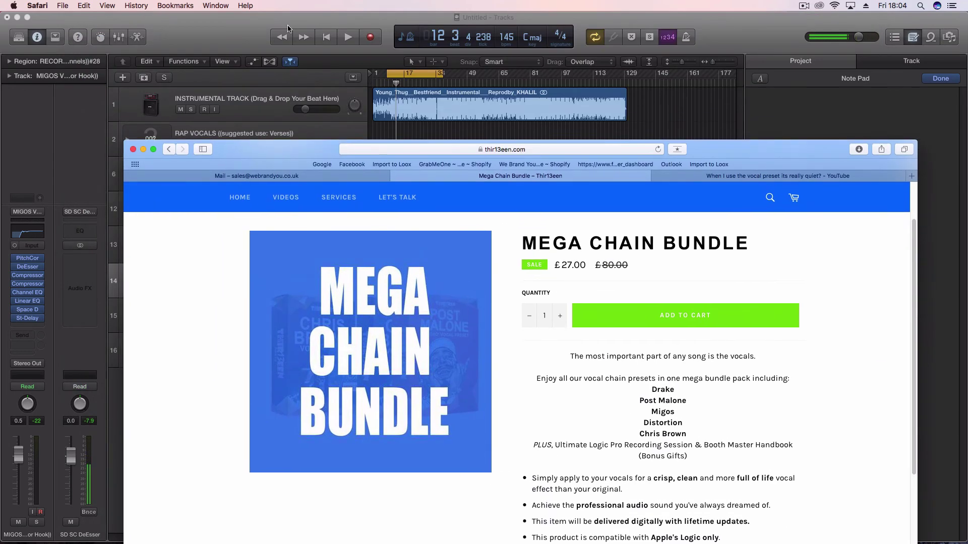
click(301, 32)
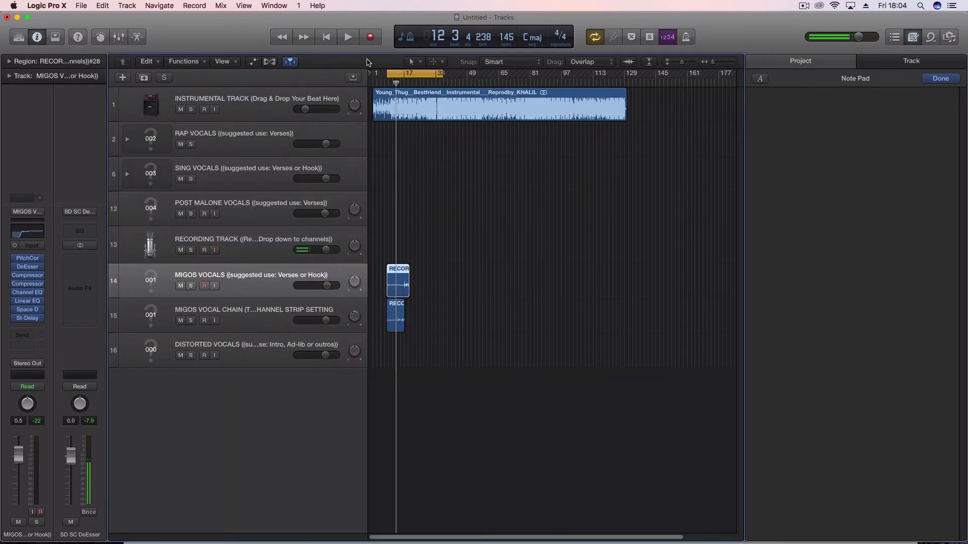